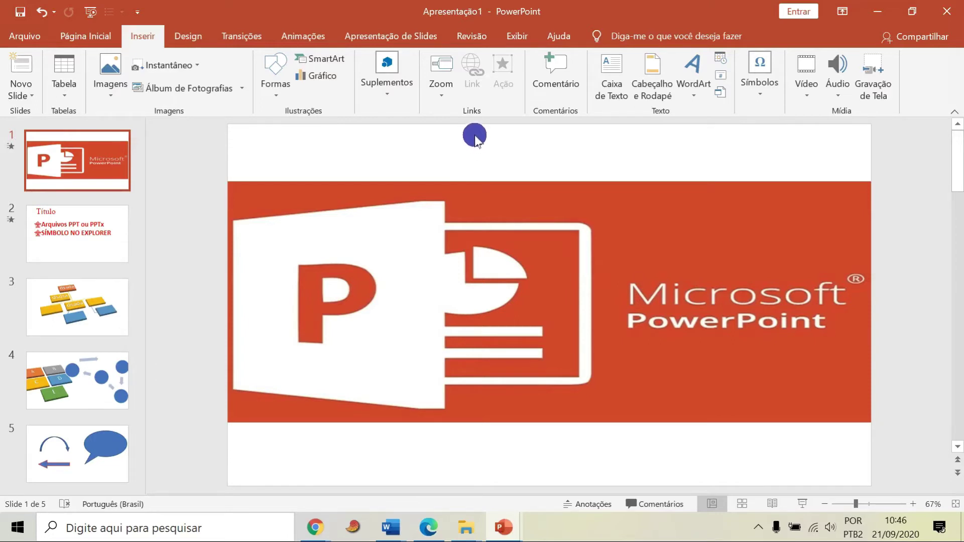
- Browse the five slides from the logo on slide 1, ending on slide 3's block diagram
click(326, 293)
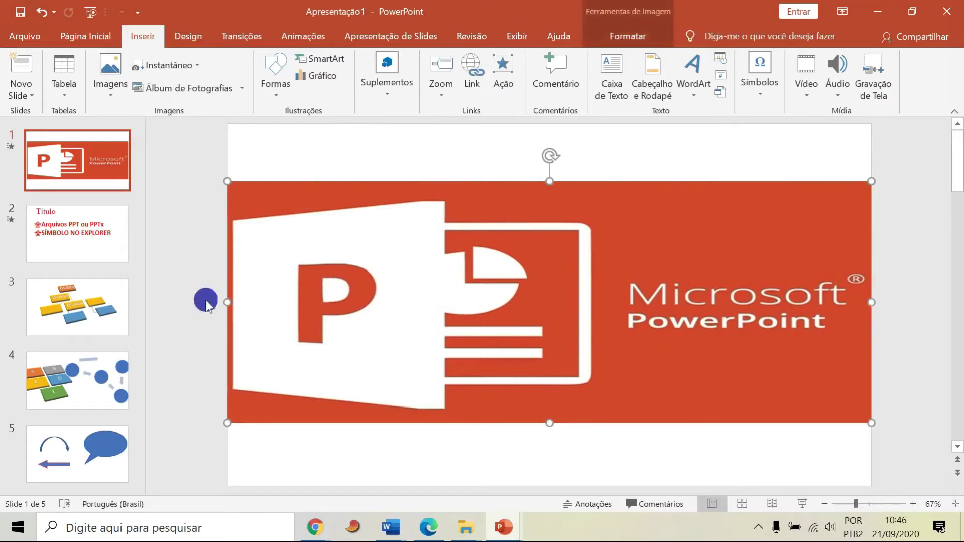
click(101, 236)
click(90, 311)
click(89, 374)
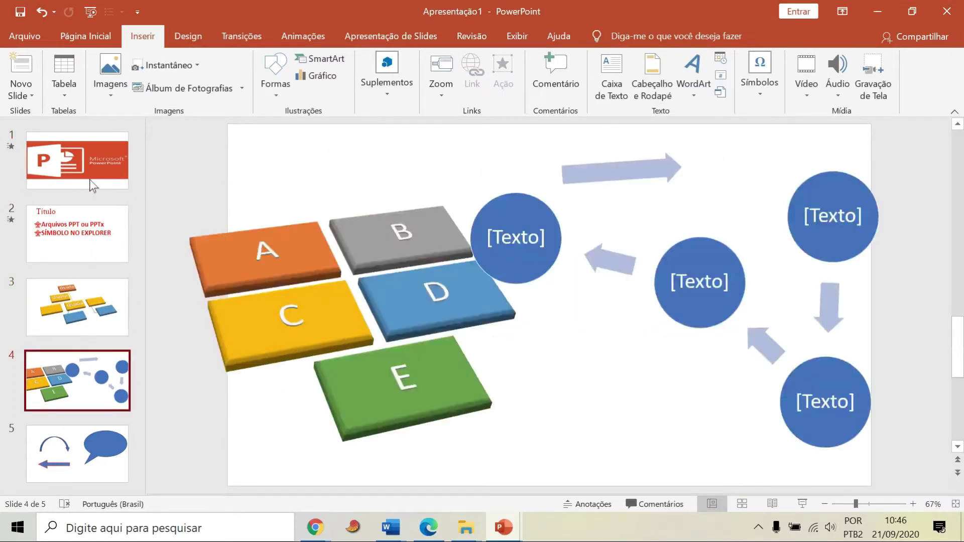
click(89, 179)
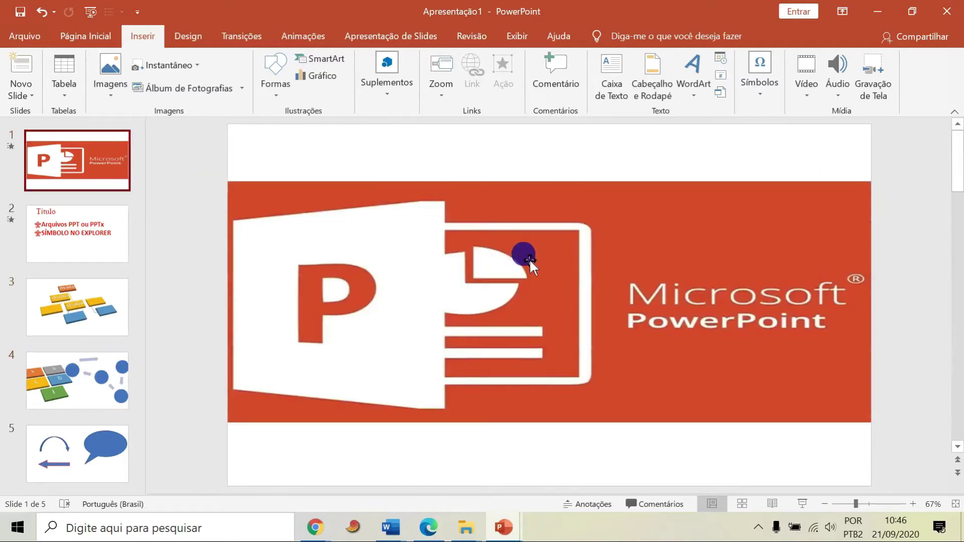
click(86, 217)
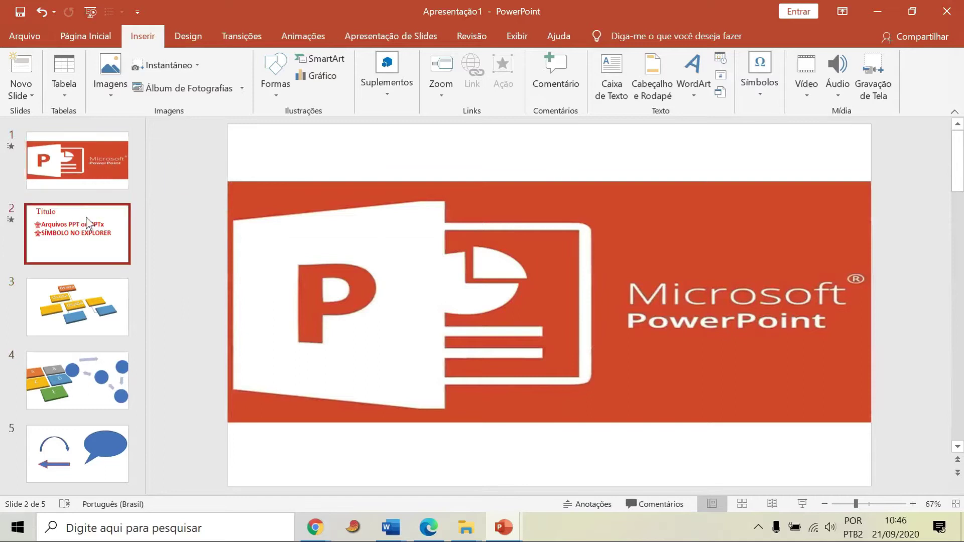
click(100, 299)
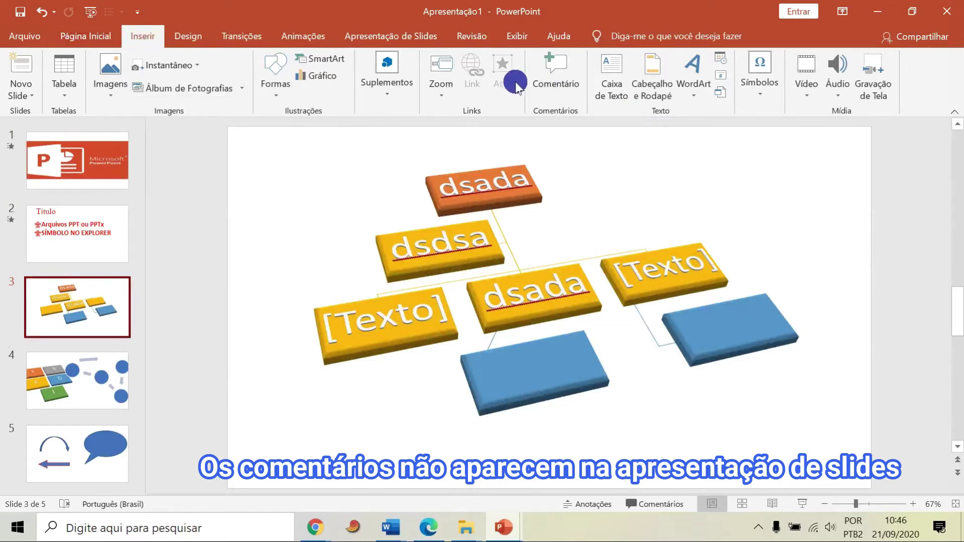
- Insert a slide 3 comment reading 'Melhorar a qualidade gráfica.' and begin a second blank comment
click(555, 67)
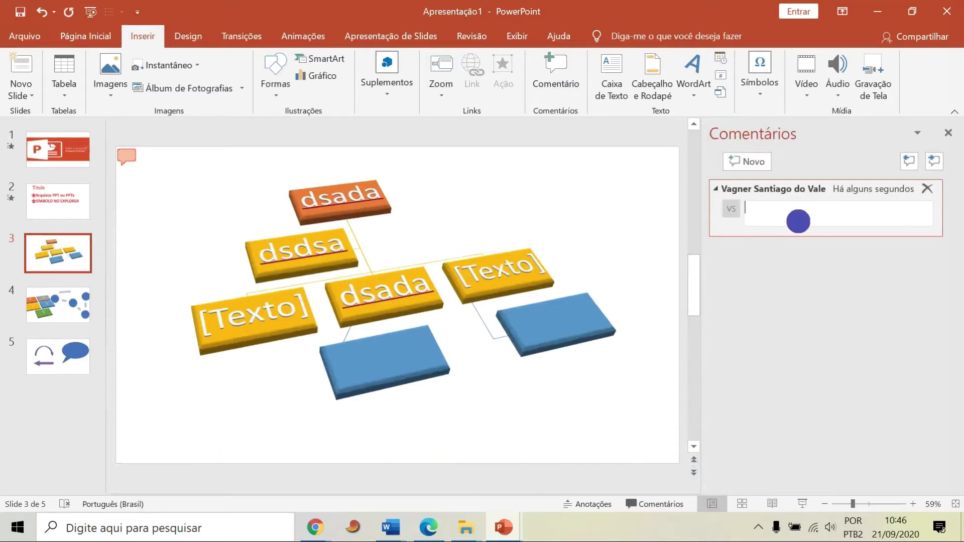
text(Melhorar a qualidade gráfica.)
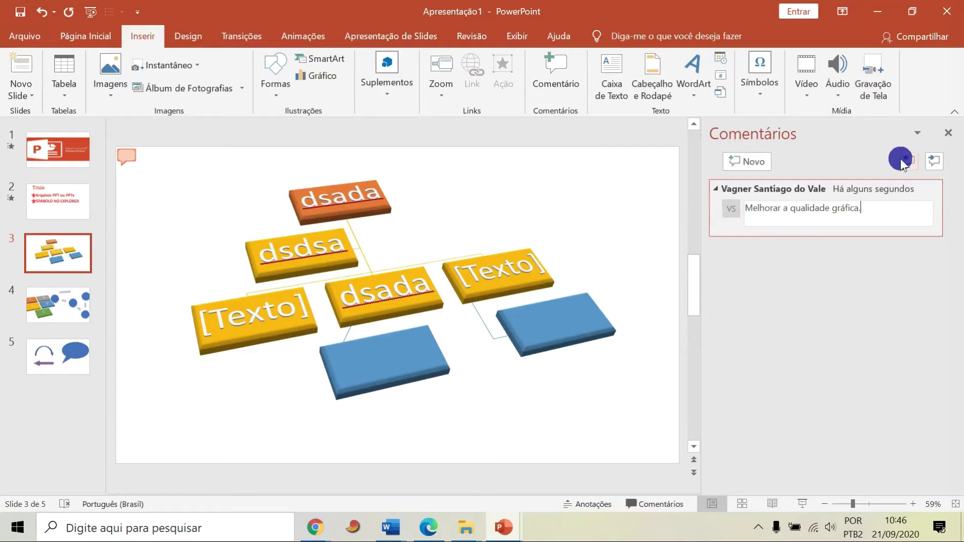
click(740, 162)
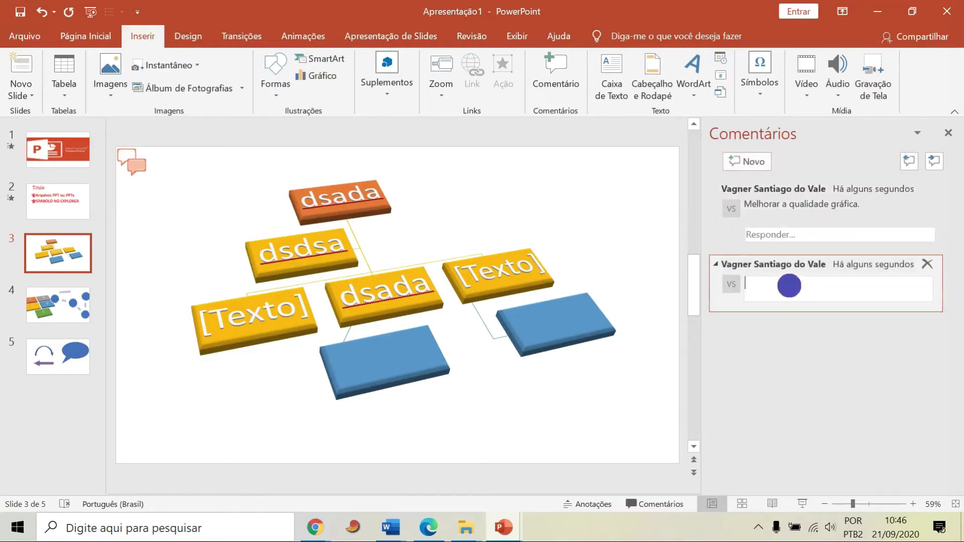
- Write 'Mudar os retângulos para círculos' as the second comment, correcting the â and í accents
text(Muda)
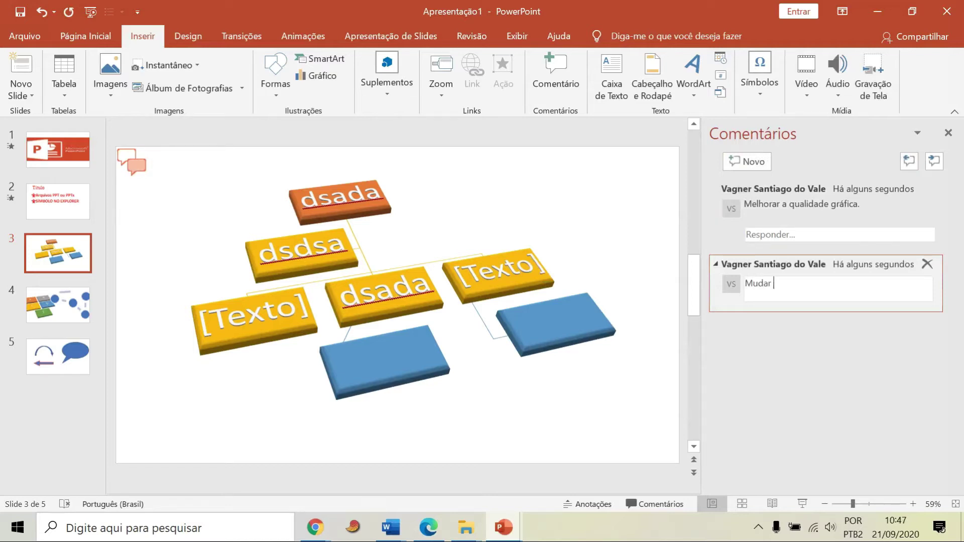
text(retangulos para circulos)
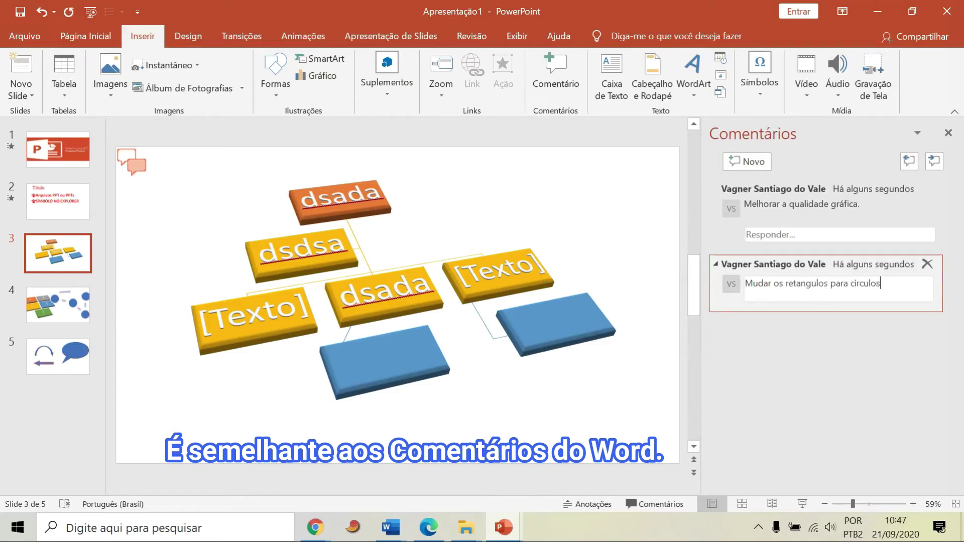
click(800, 283)
key(BackSpace)
text(â)
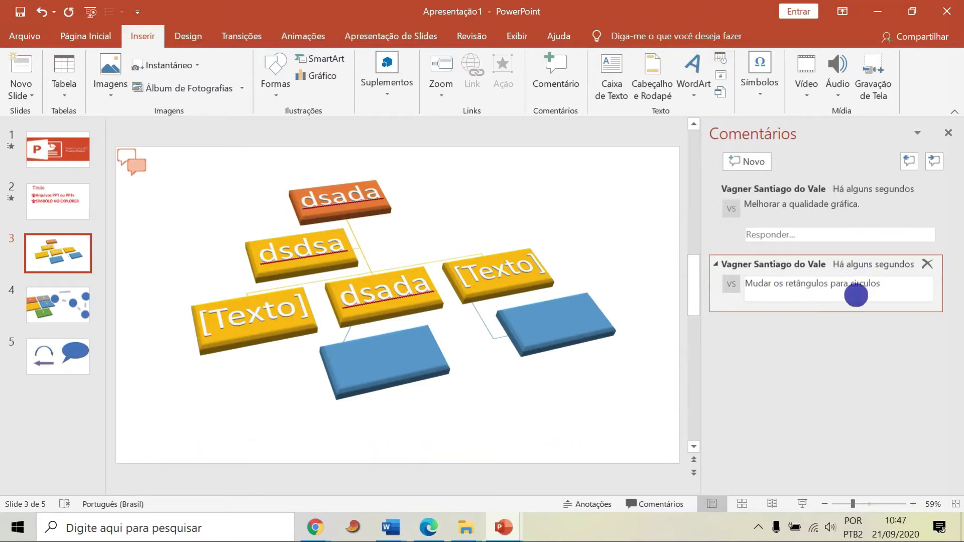
click(855, 284)
key(BackSpace)
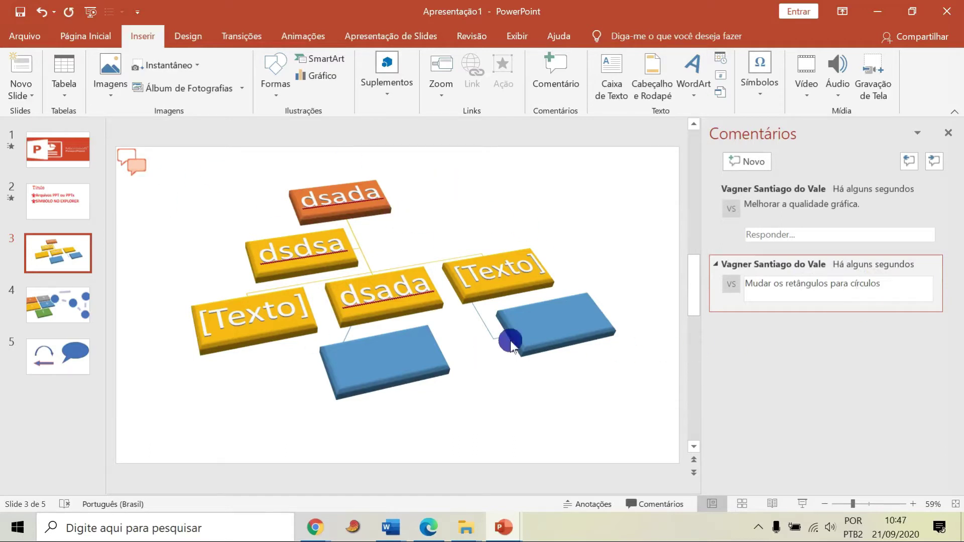
- Commit the second comment and reply 'Ok, farei dia tal.' to the graphic-quality comment
click(799, 176)
click(818, 353)
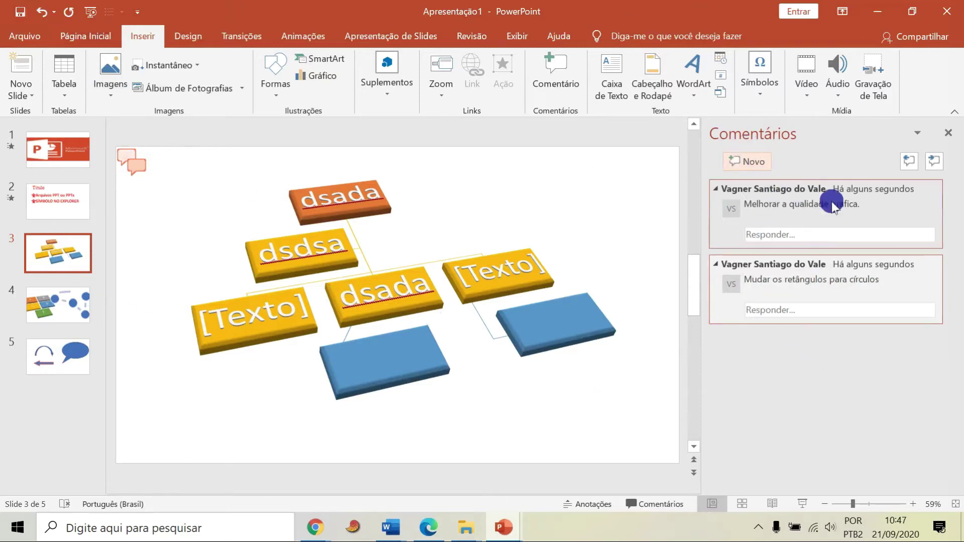
click(834, 232)
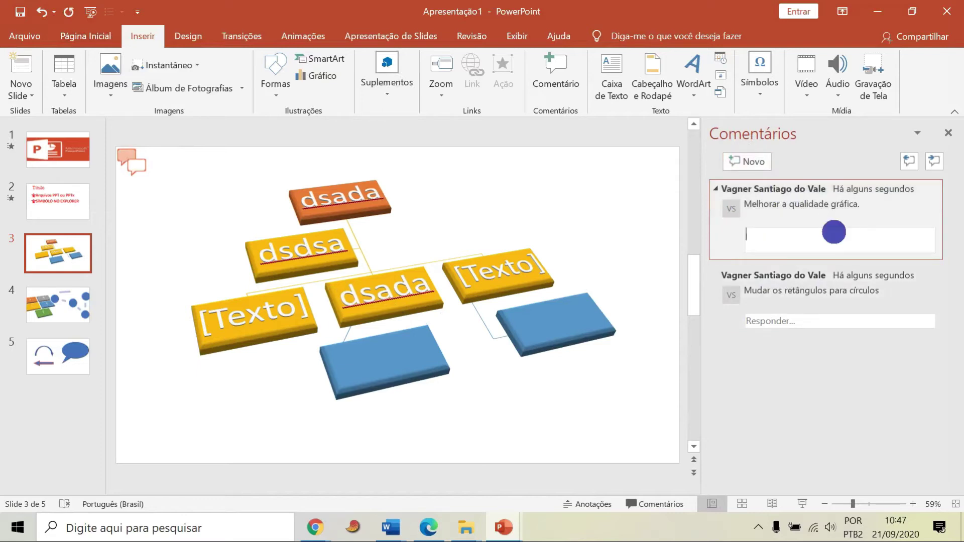
text(Ok, farei dia)
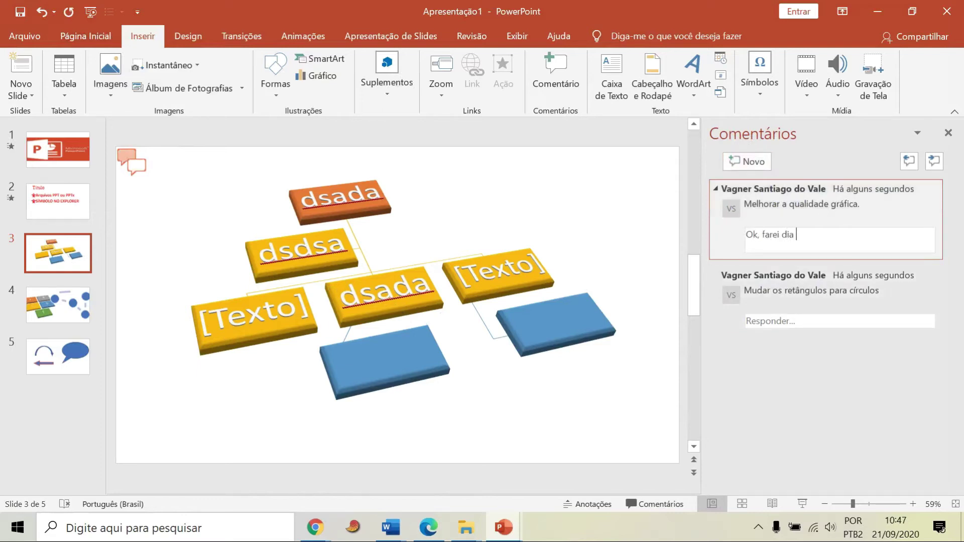
click(787, 325)
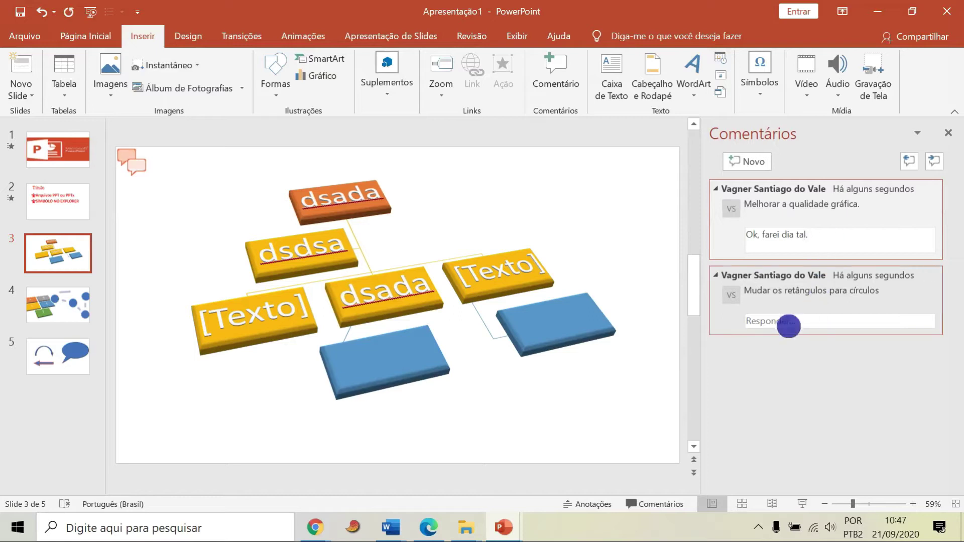
click(613, 365)
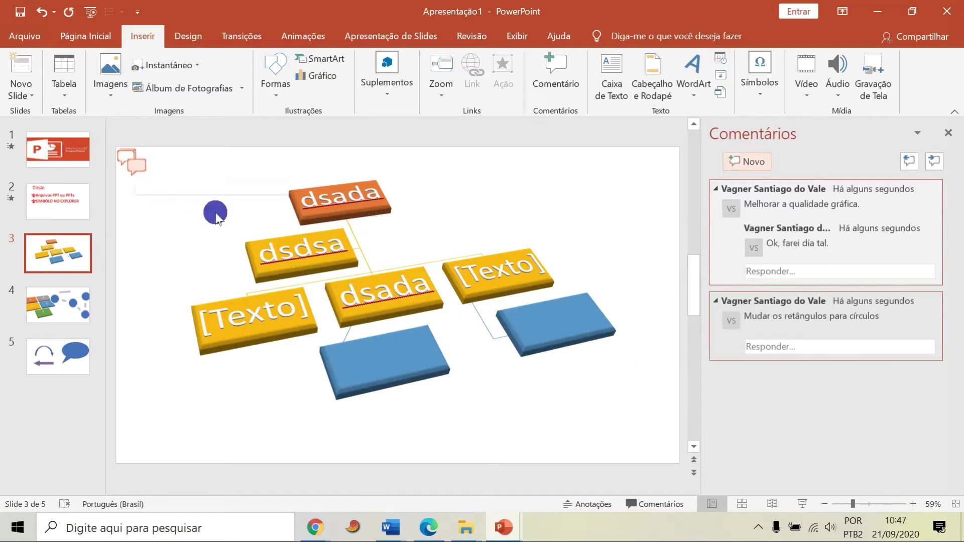
- Drag the two comment markers toward slide 3's left margin, bringing the slide edge into view
drag(138, 170, 145, 246)
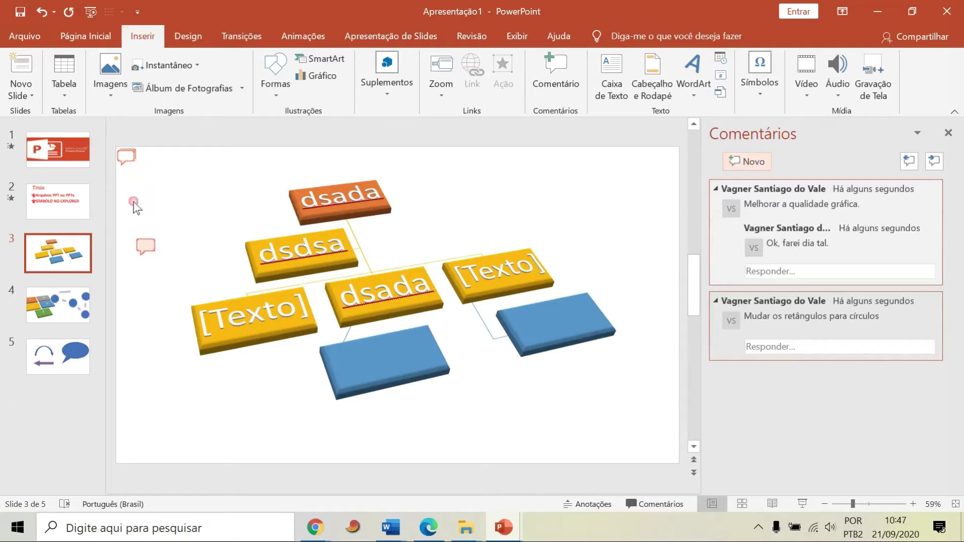
mouse_move(126, 157)
mouse_down()
mouse_move(154, 173)
mouse_move(155, 187)
mouse_up()
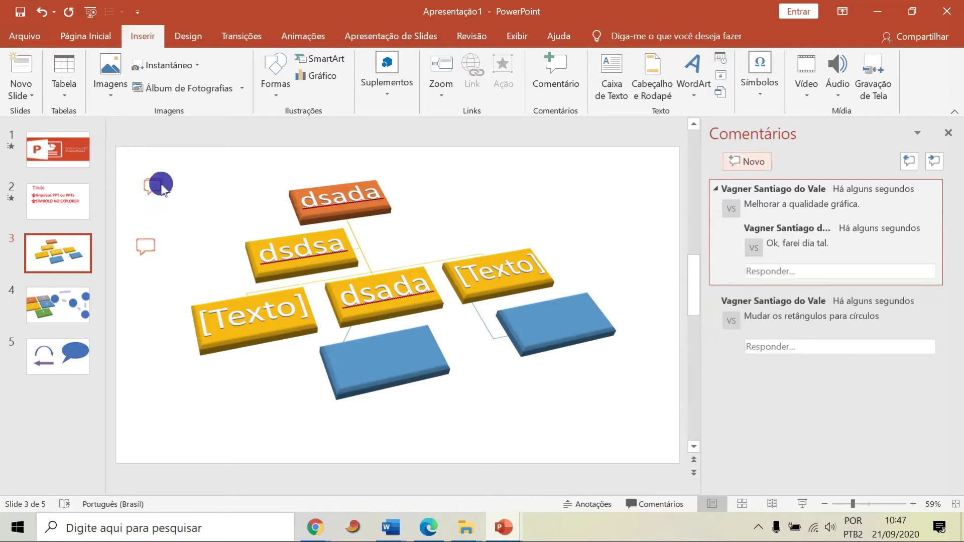
drag(146, 245, 196, 221)
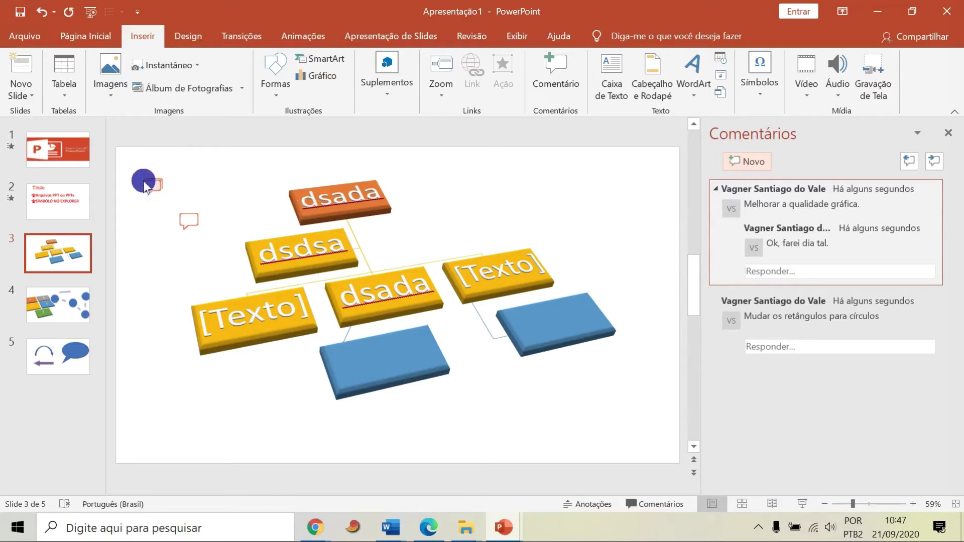
scroll(144, 190, up, 2)
click(151, 485)
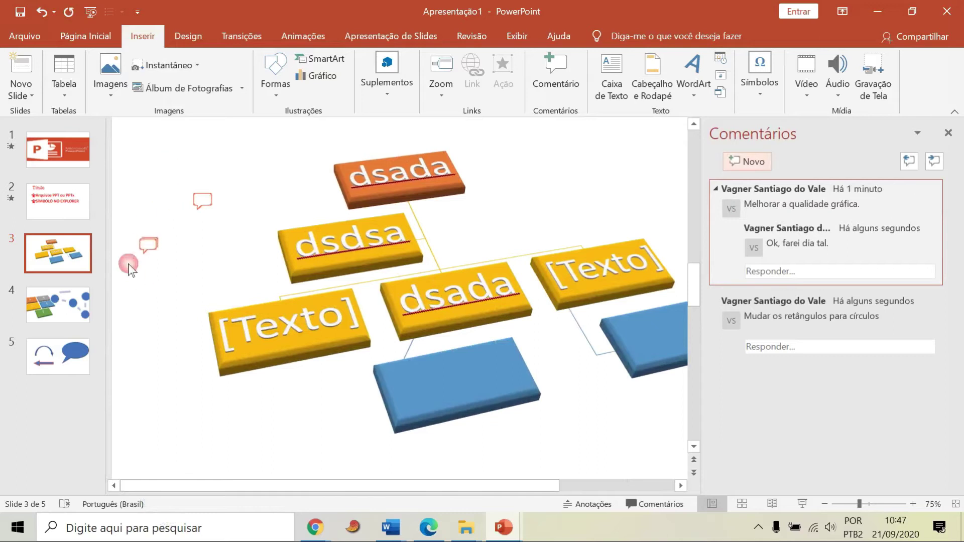
drag(169, 167, 157, 253)
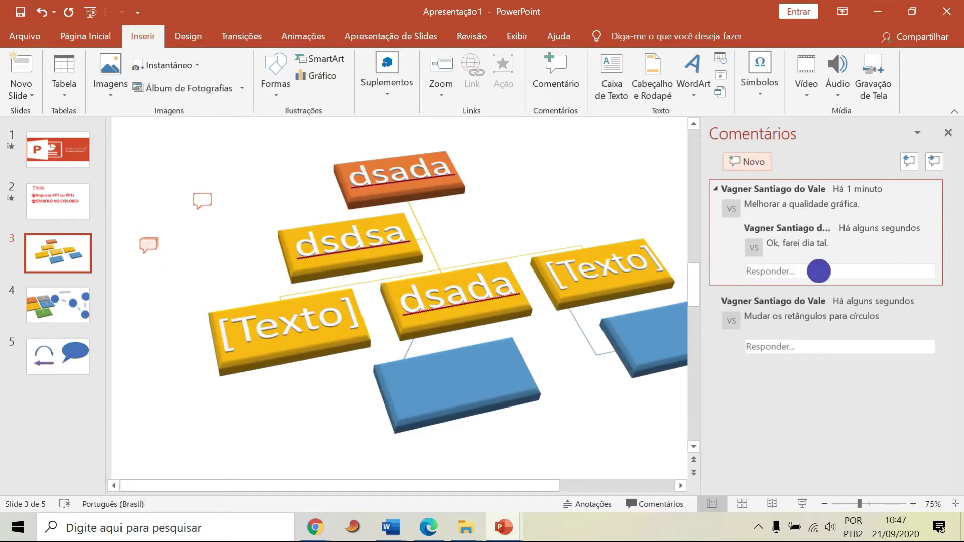
- Stack the rectangles-to-circles marker below the first marker beside the diagram's left side
click(817, 271)
drag(202, 200, 161, 288)
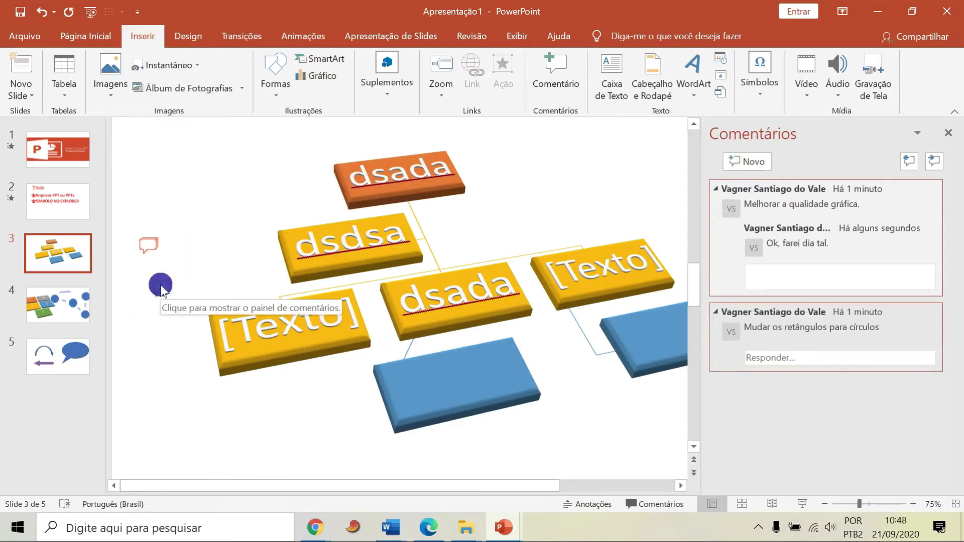
click(161, 287)
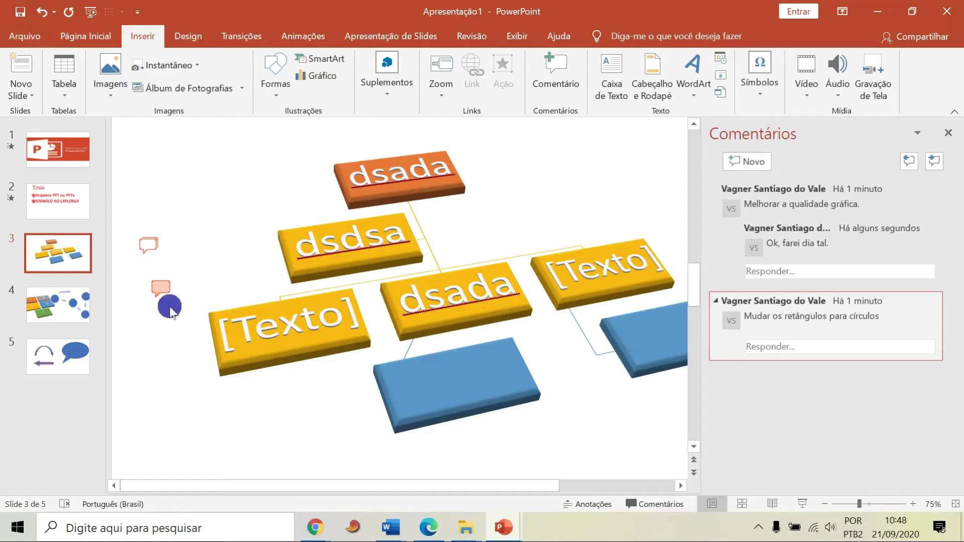
drag(150, 244, 177, 197)
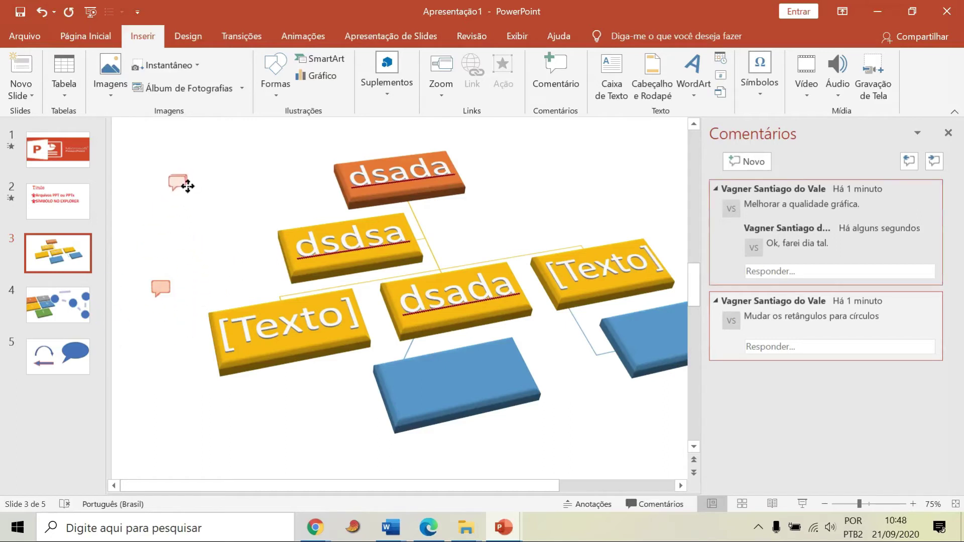
drag(167, 303, 185, 254)
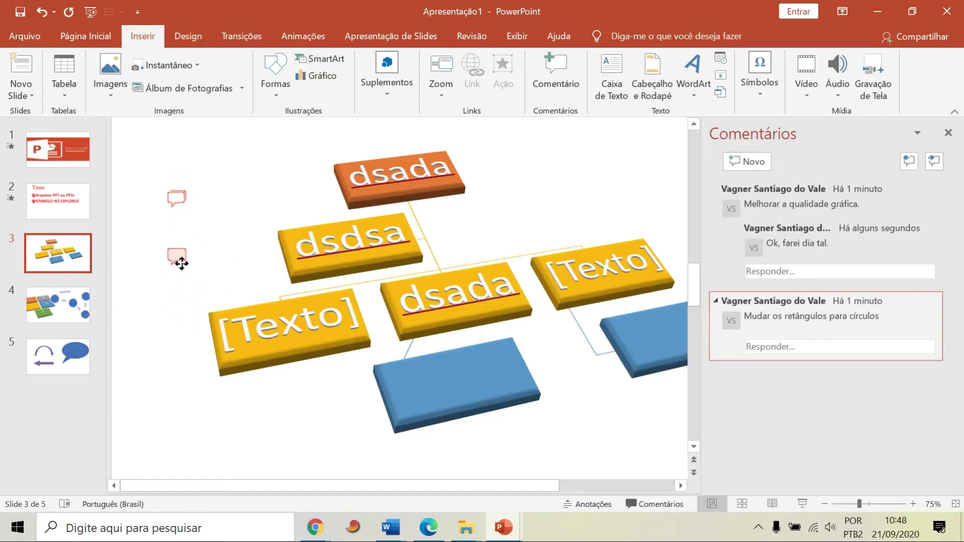
click(174, 288)
drag(164, 291, 166, 300)
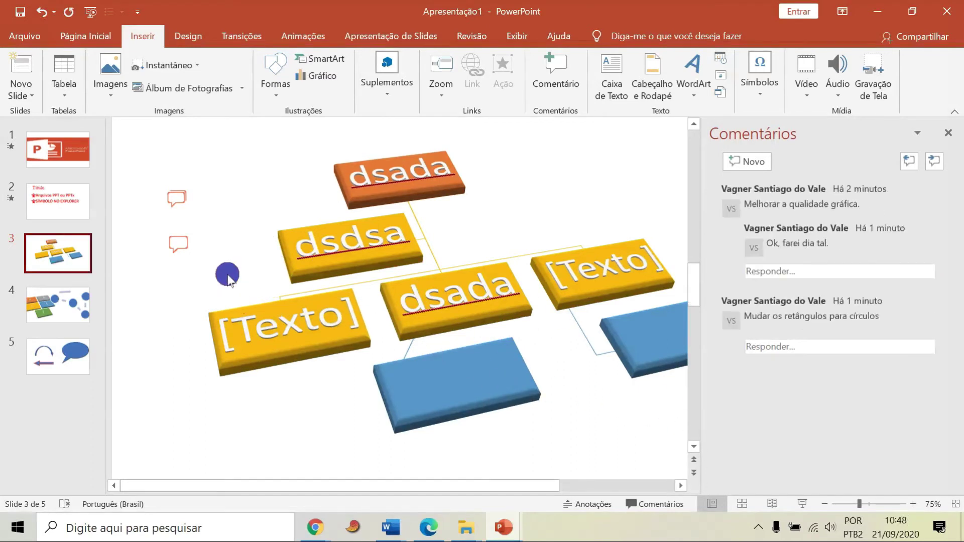
click(177, 199)
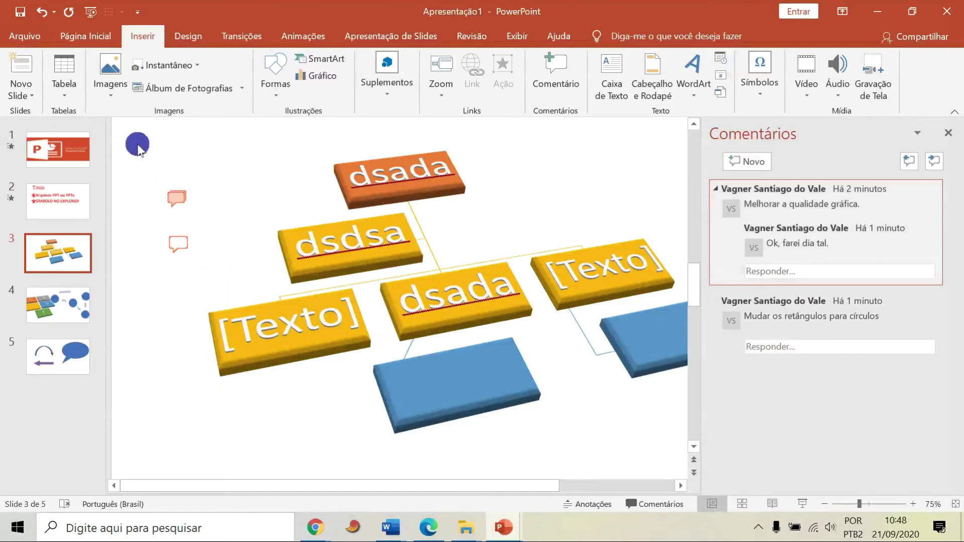
click(802, 503)
click(354, 299)
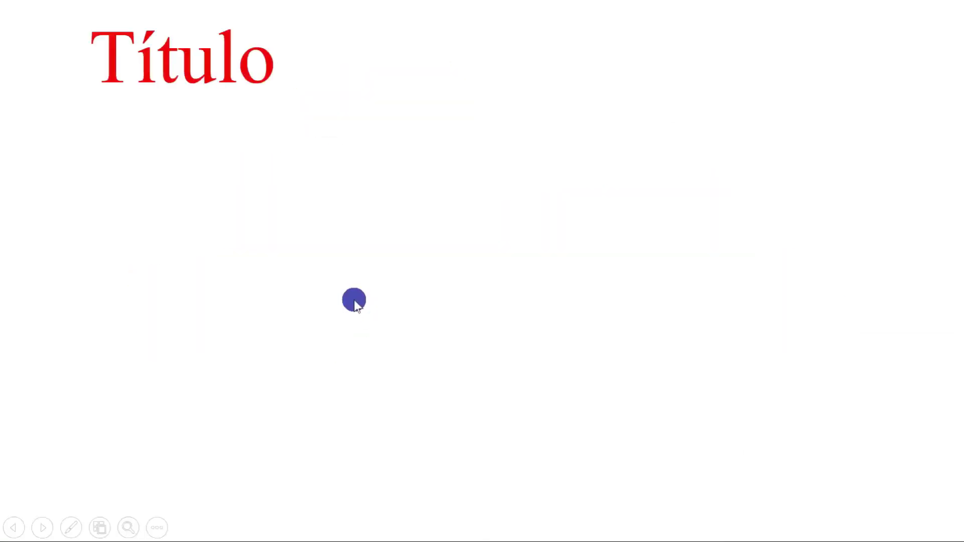
key(Left)
key(Right)
key(Left)
key(Left)
key(Right)
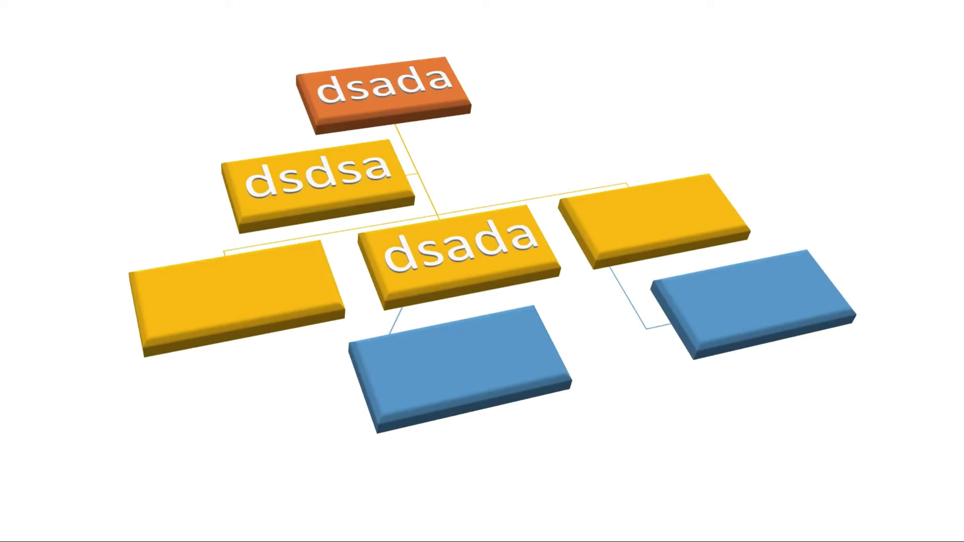
key(Escape)
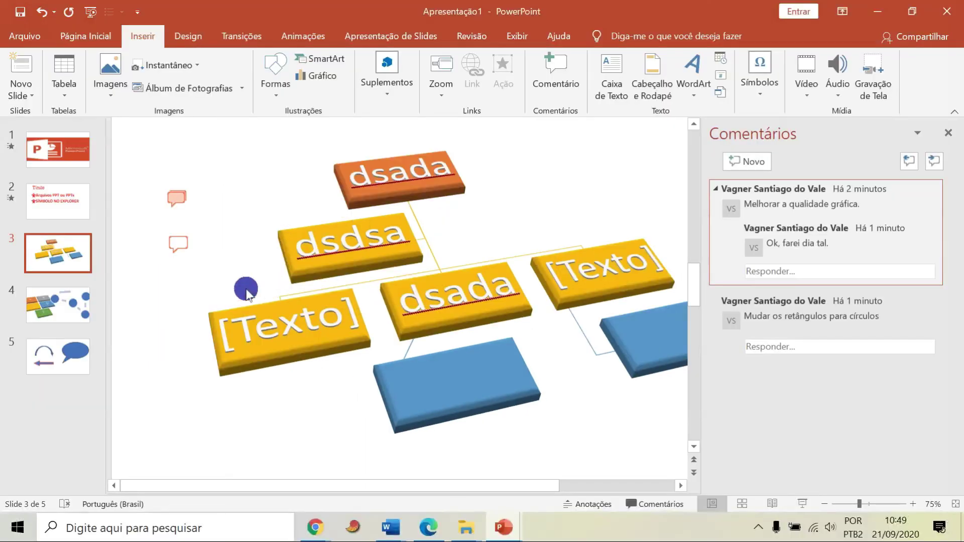
- On slide 4, add a new comment 'Seria adequado retirar um desses fluxagramas'
click(58, 305)
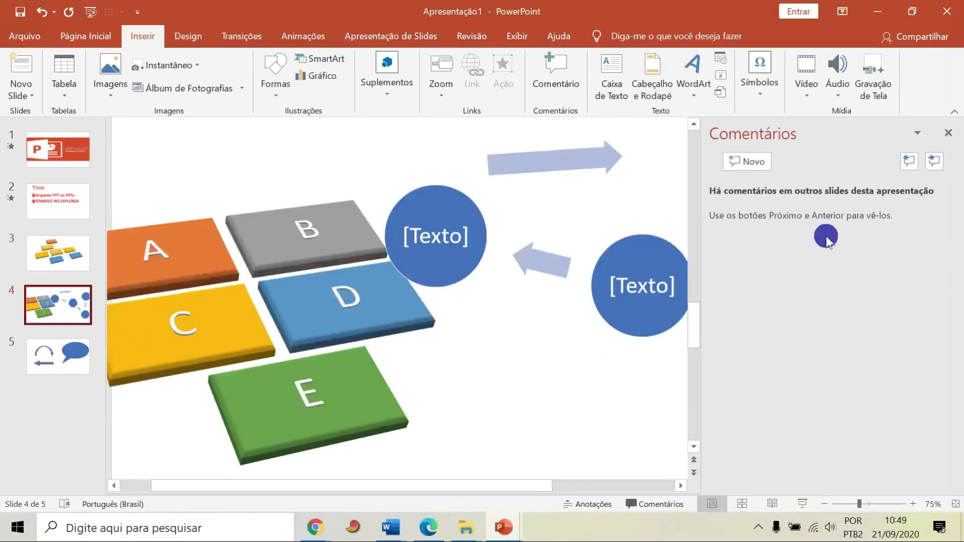
click(751, 162)
click(776, 216)
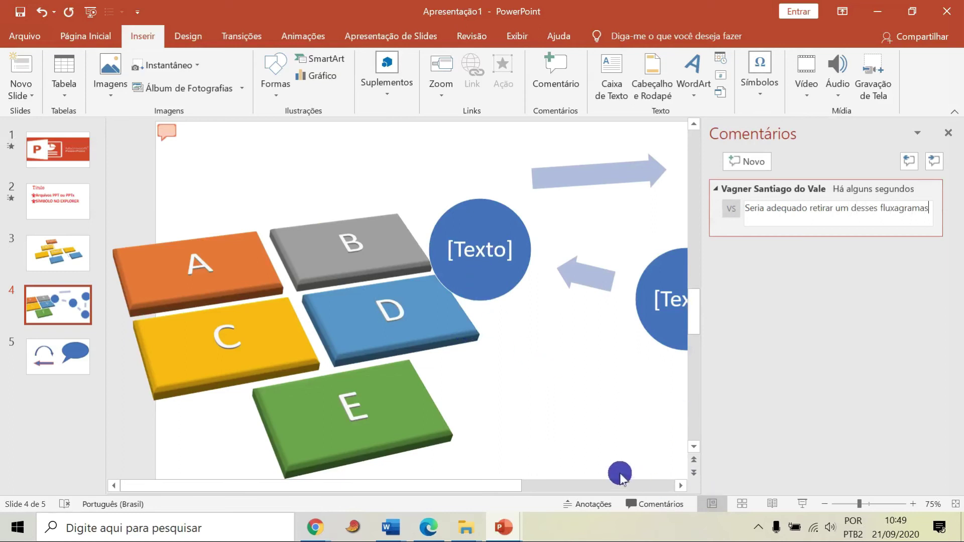
scroll(438, 366, down, 3)
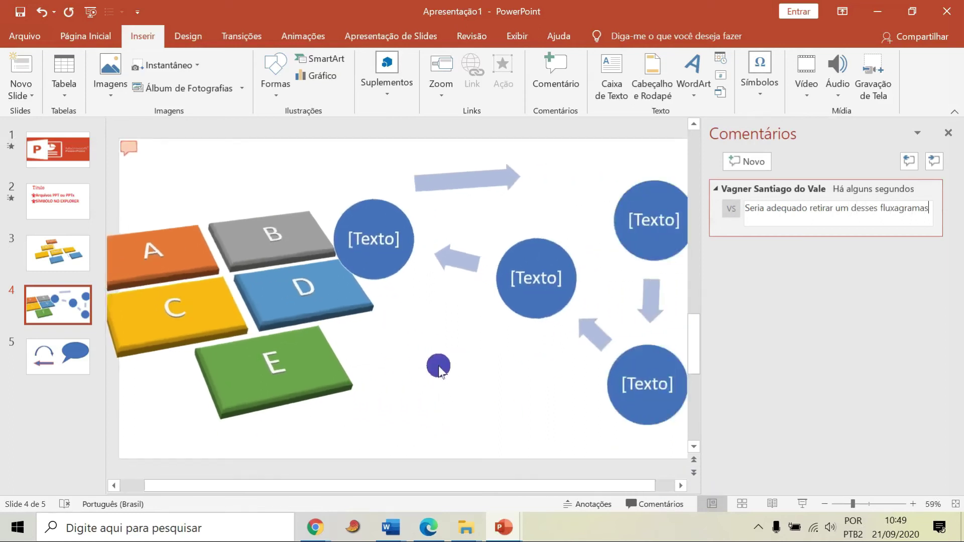